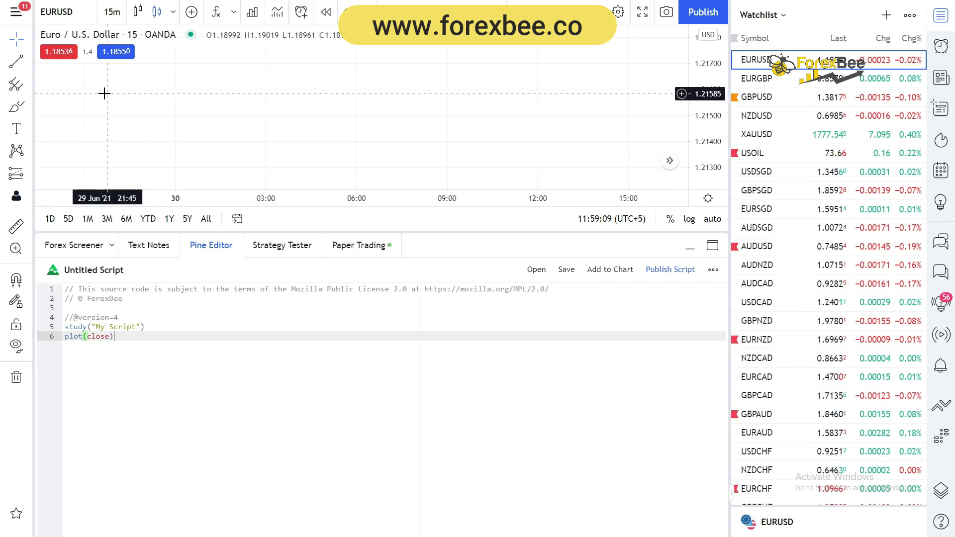
Place the cursor inside the script title quotes on line 5 and show the Pine Script help links
{"action": "left_click", "coordinate": [159, 331]}
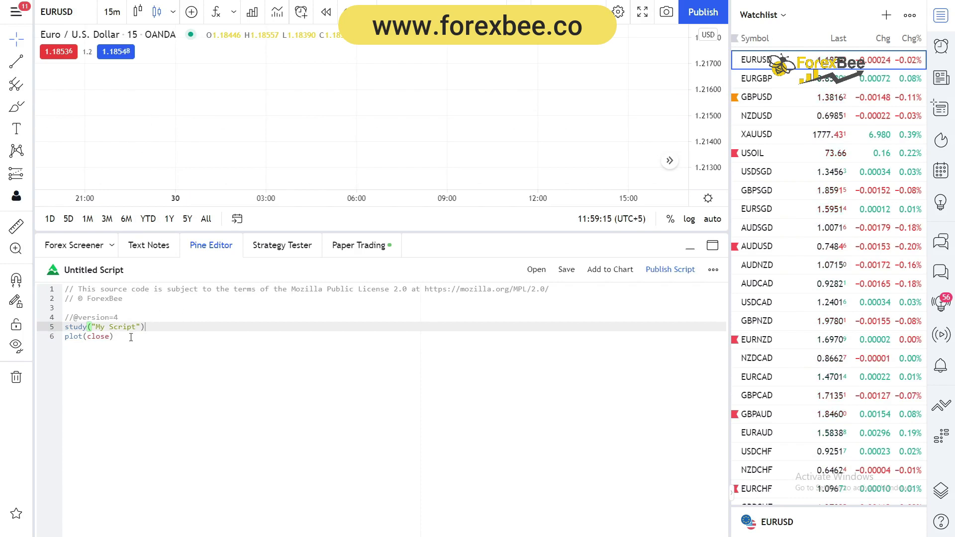
{"action": "key", "text": "Left"}
{"action": "key", "text": "Left"}
{"action": "key", "text": "Left"}
{"action": "key", "text": "Left"}
{"action": "key", "text": "Left"}
{"action": "key", "text": "Left"}
{"action": "key", "text": "Left"}
{"action": "key", "text": "Left"}
{"action": "key", "text": "Left"}
{"action": "key", "text": "Left"}
{"action": "key", "text": "Left"}
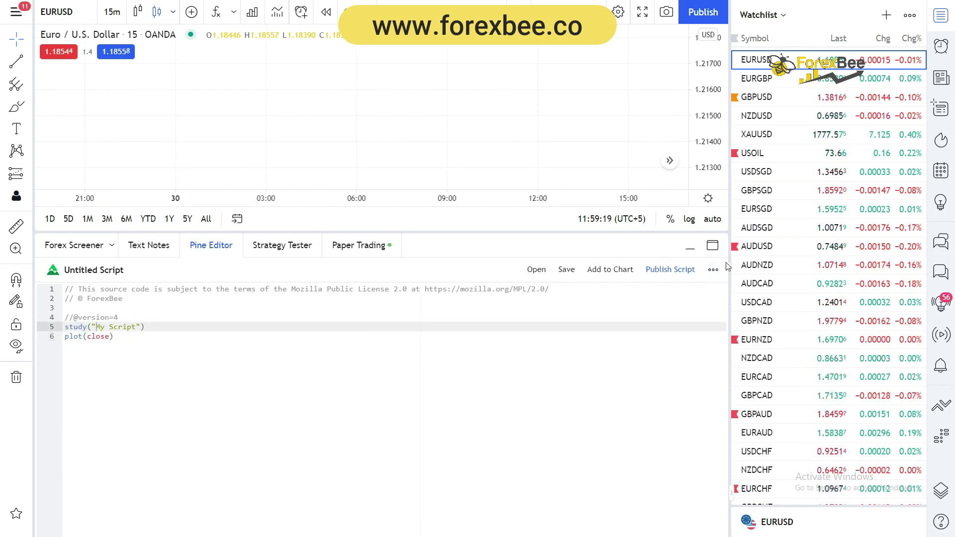
{"action": "left_click", "coordinate": [713, 270]}
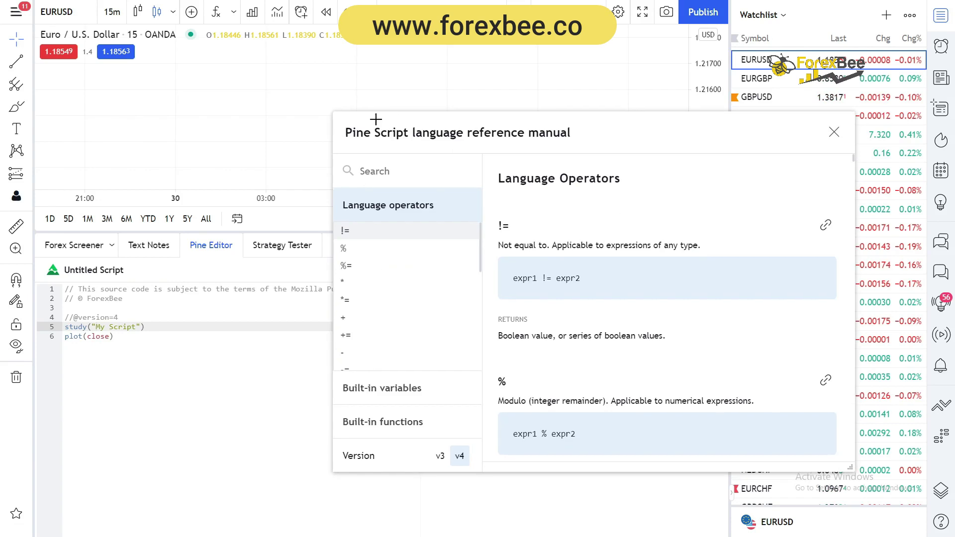
Move the reference manual pop-up left over the chart and expand Built-in variables
{"action": "left_click_drag", "start_coordinate": [336, 138], "coordinate": [186, 111]}
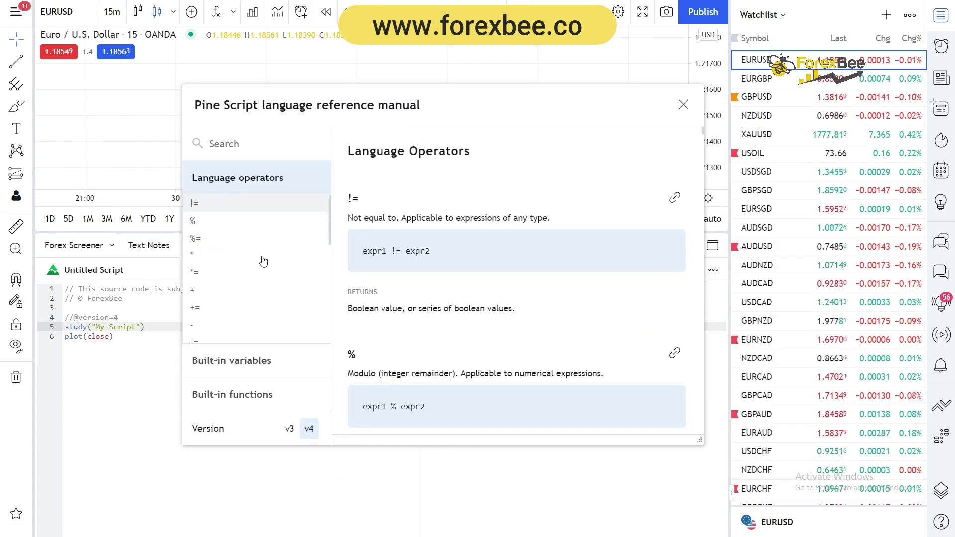
{"action": "scroll", "coordinate": [266, 309], "scroll_direction": "down", "scroll_amount": 5}
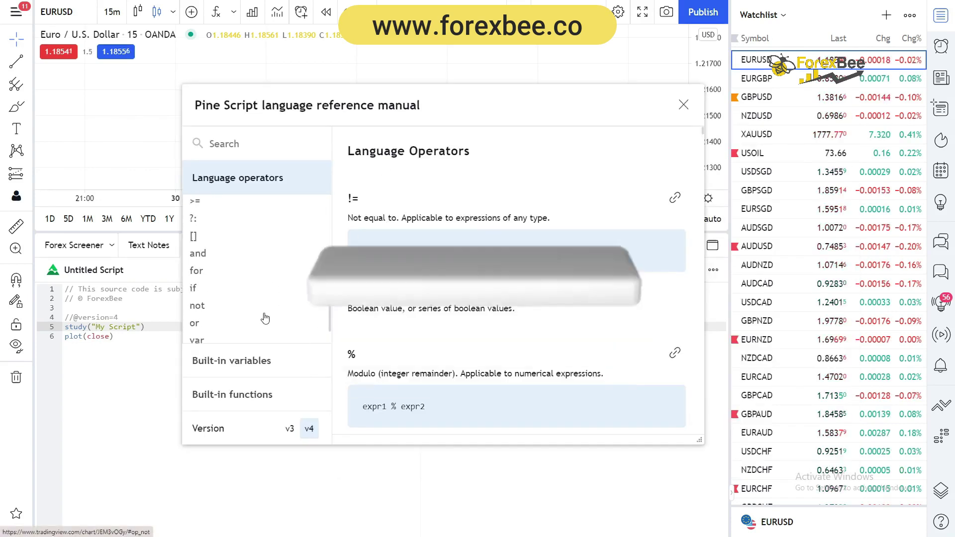
{"action": "left_click", "coordinate": [234, 361]}
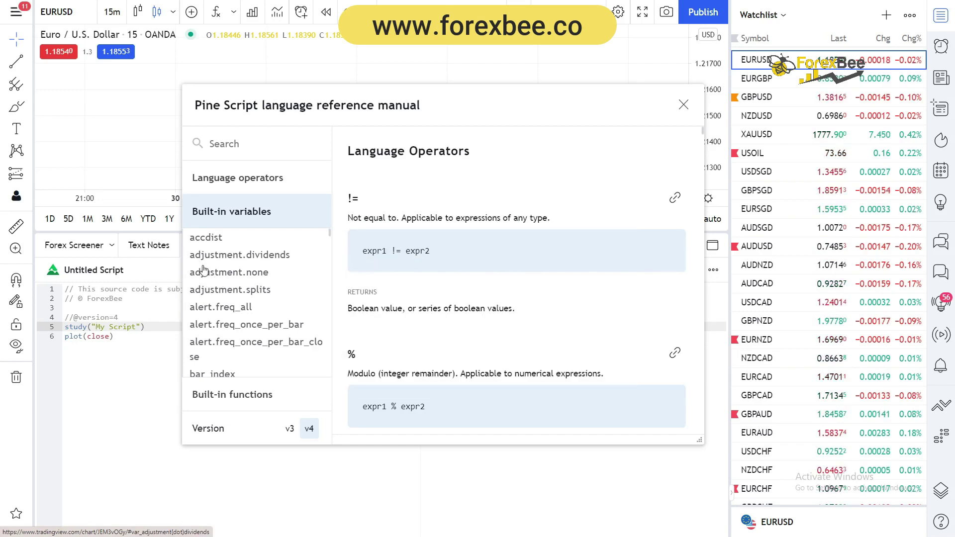
Open adjustment.none, select its description, then scroll down to the bar_index entry
{"action": "left_click", "coordinate": [236, 275]}
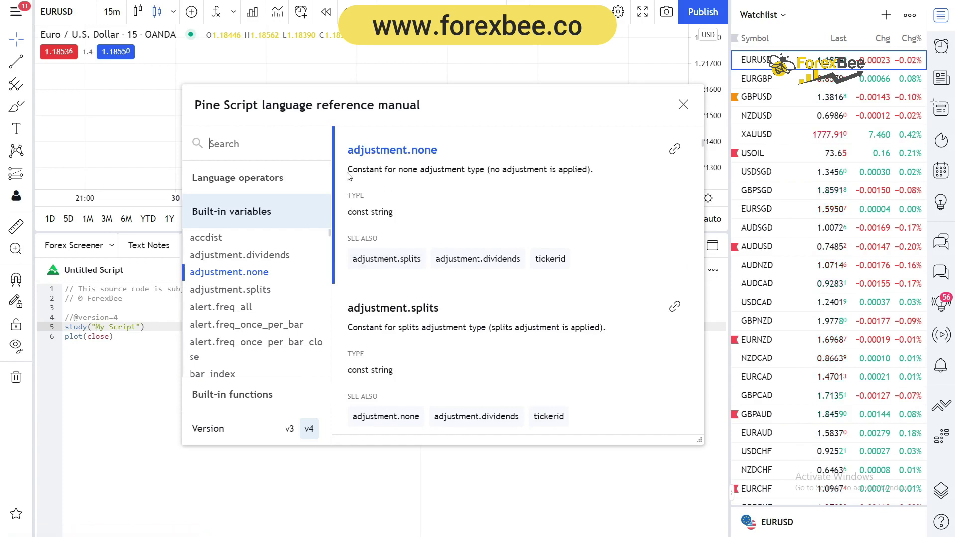
{"action": "left_click_drag", "start_coordinate": [346, 173], "coordinate": [456, 193]}
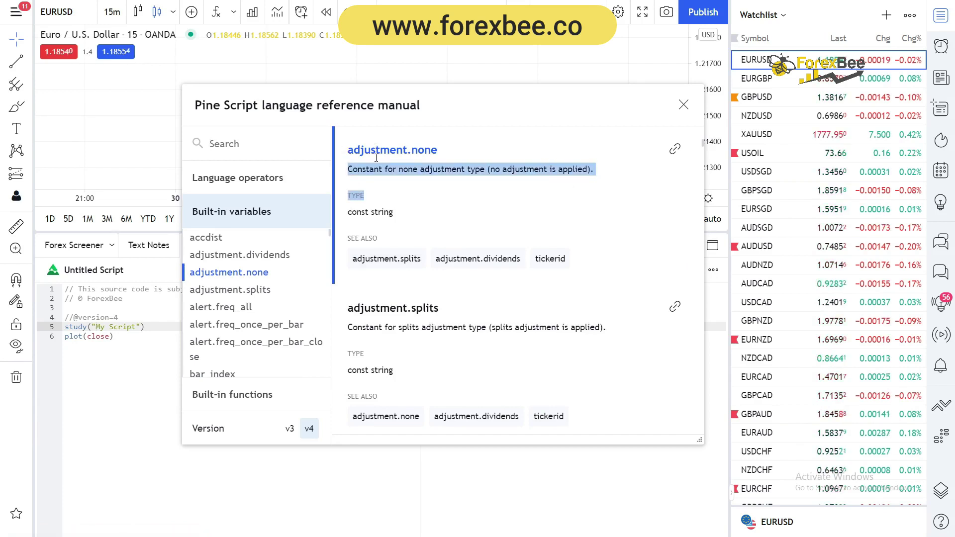
{"action": "scroll", "coordinate": [347, 271], "scroll_direction": "down", "scroll_amount": 12}
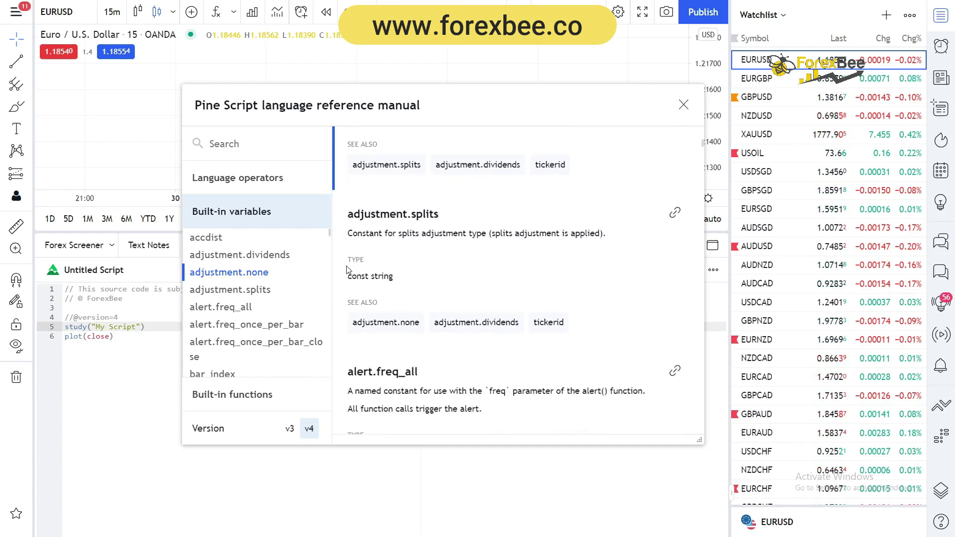
{"action": "scroll", "coordinate": [297, 273], "scroll_direction": "down", "scroll_amount": 5}
{"action": "scroll", "coordinate": [298, 273], "scroll_direction": "down", "scroll_amount": 20}
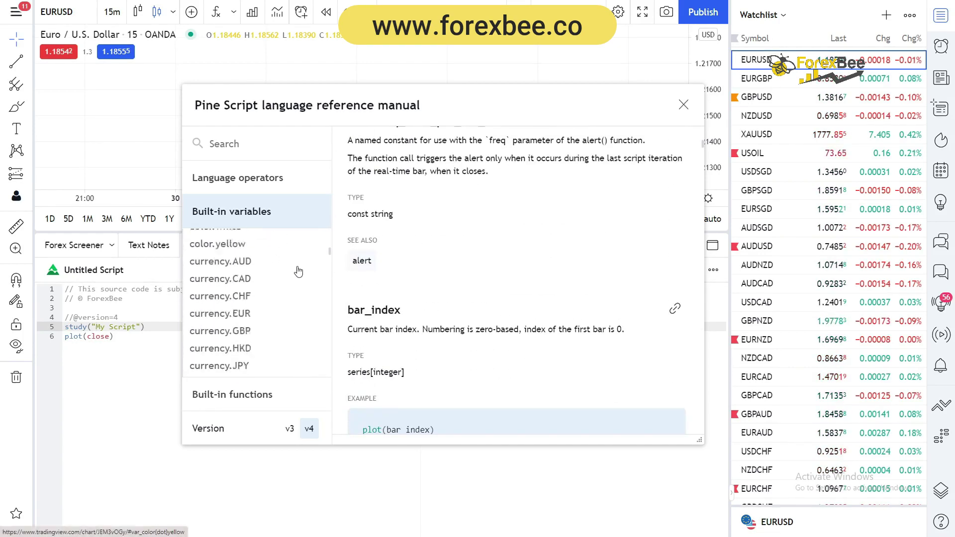
{"action": "scroll", "coordinate": [299, 271], "scroll_direction": "down", "scroll_amount": 20}
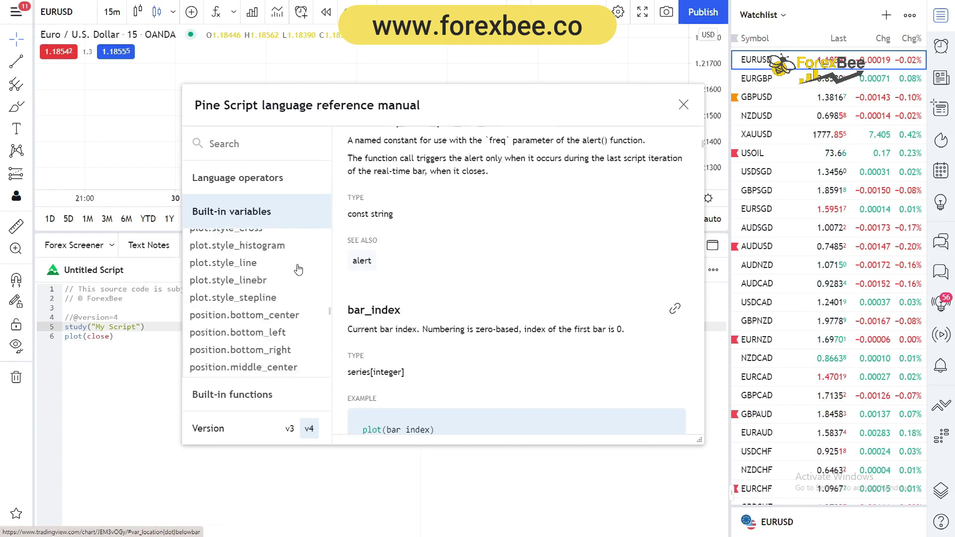
{"action": "scroll", "coordinate": [298, 272], "scroll_direction": "down", "scroll_amount": 8}
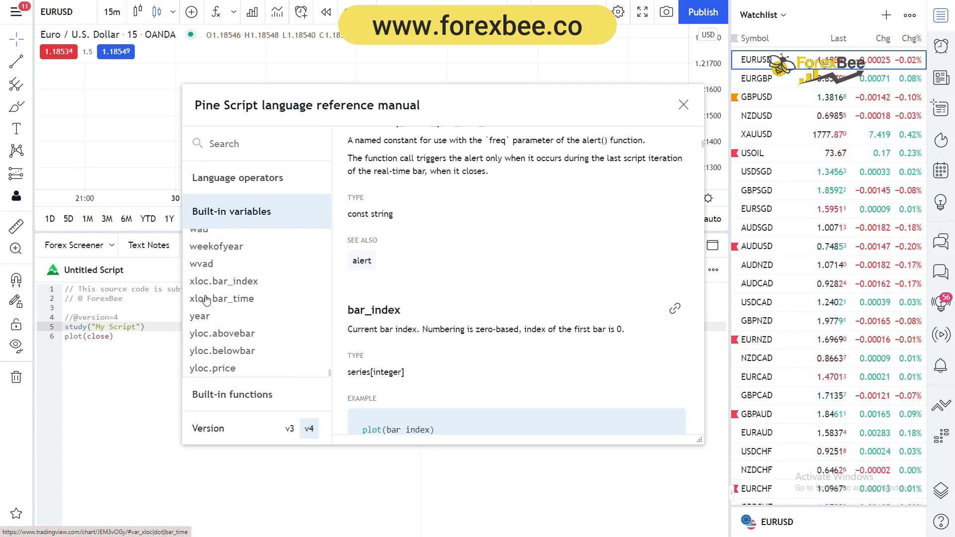
Expand Built-in functions, open box.get_top, and select its top-price description sentence
{"action": "left_click", "coordinate": [222, 391]}
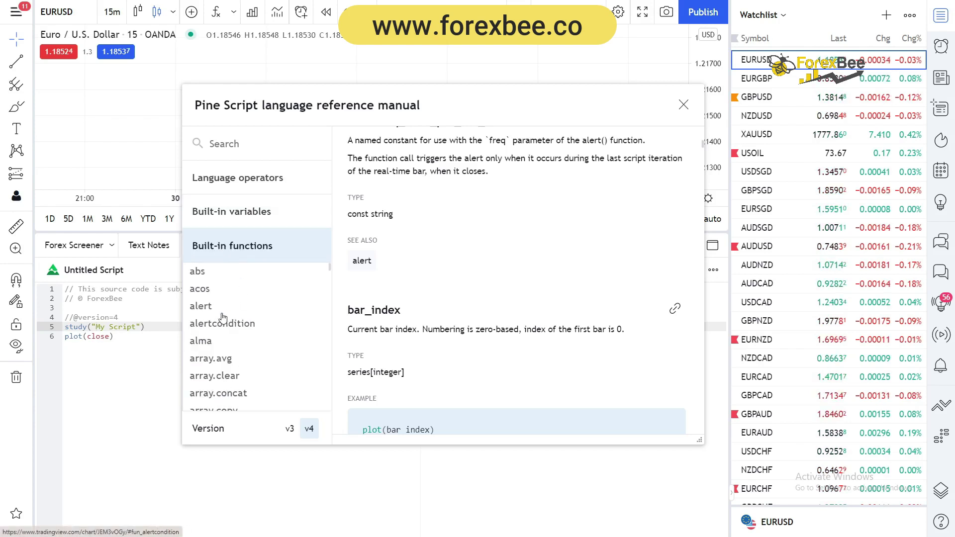
{"action": "scroll", "coordinate": [221, 313], "scroll_direction": "down", "scroll_amount": 20}
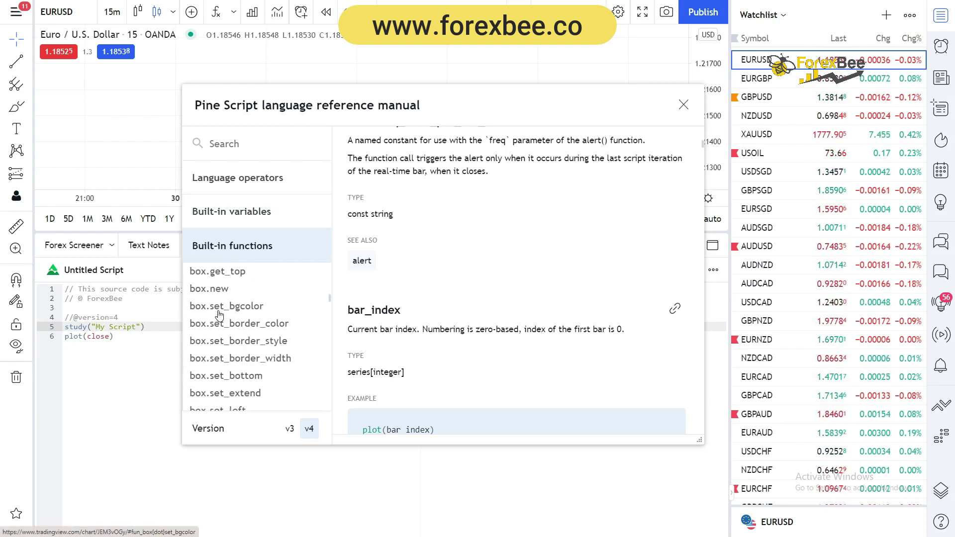
{"action": "left_click", "coordinate": [214, 271]}
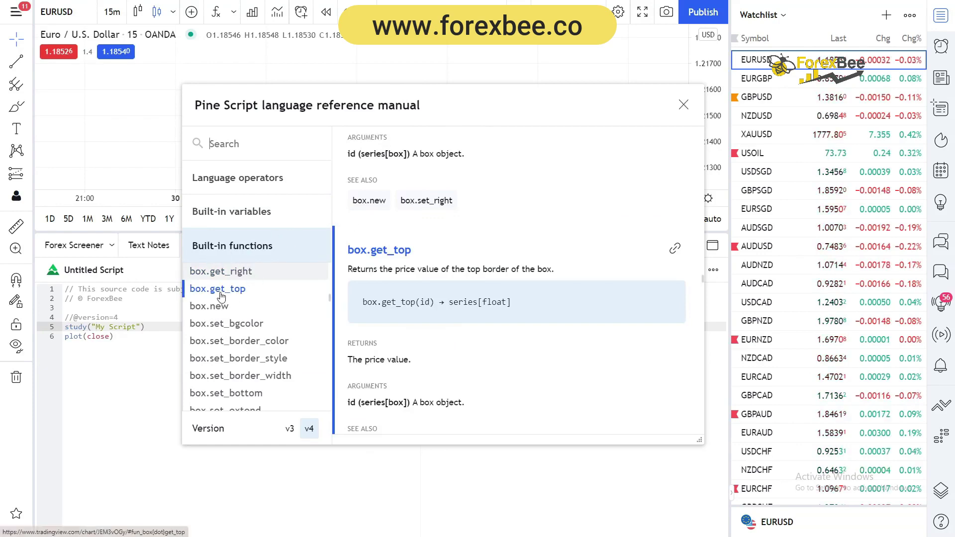
{"action": "scroll", "coordinate": [378, 289], "scroll_direction": "down", "scroll_amount": 8}
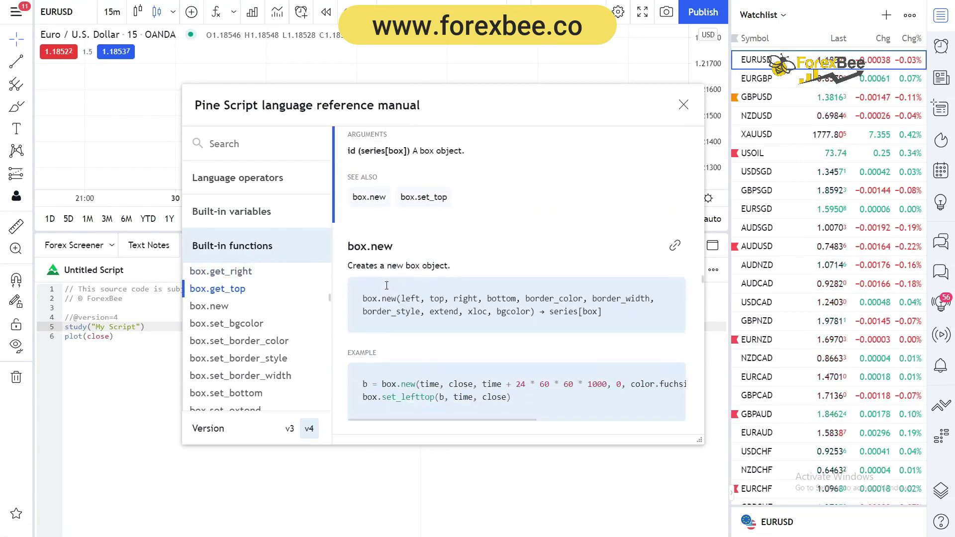
{"action": "scroll", "coordinate": [388, 289], "scroll_direction": "up", "scroll_amount": 5}
{"action": "scroll", "coordinate": [387, 288], "scroll_direction": "up", "scroll_amount": 2}
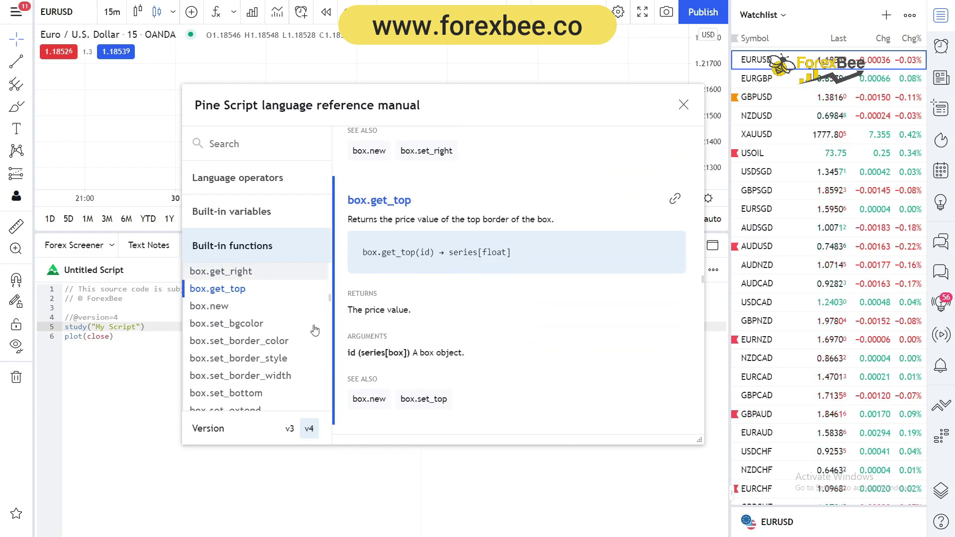
{"action": "scroll", "coordinate": [363, 209], "scroll_direction": "up", "scroll_amount": 1}
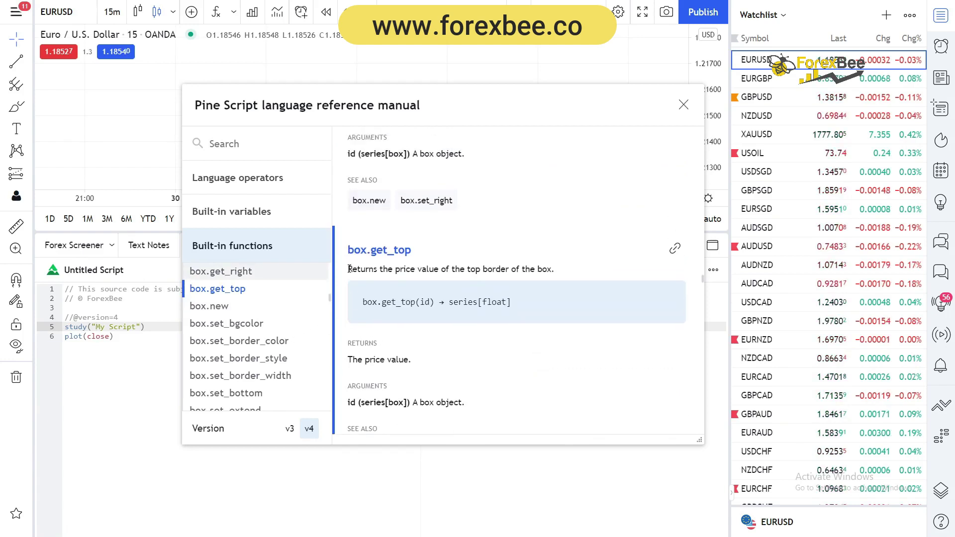
{"action": "left_click_drag", "start_coordinate": [349, 269], "coordinate": [571, 276]}
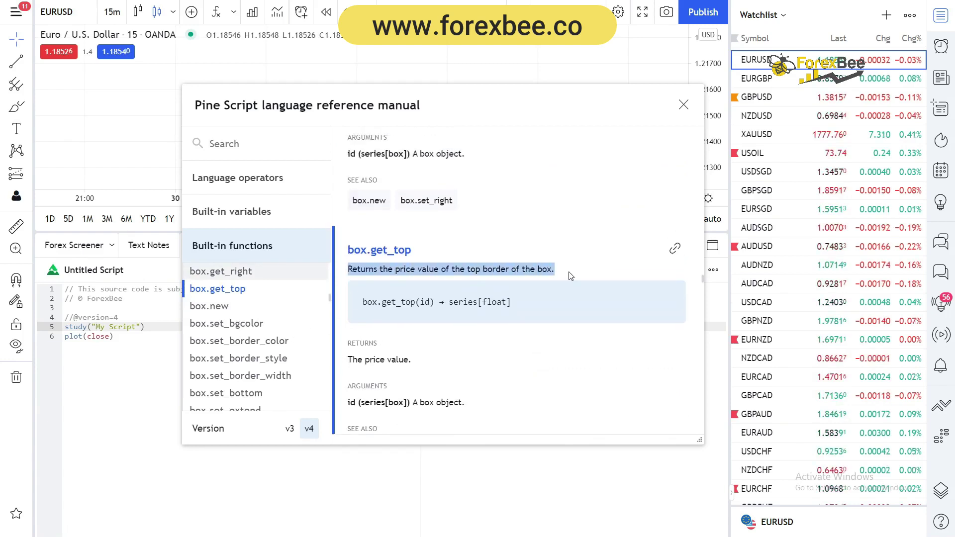
{"action": "left_click", "coordinate": [349, 271]}
{"action": "left_click_drag", "start_coordinate": [349, 271], "coordinate": [555, 269]}
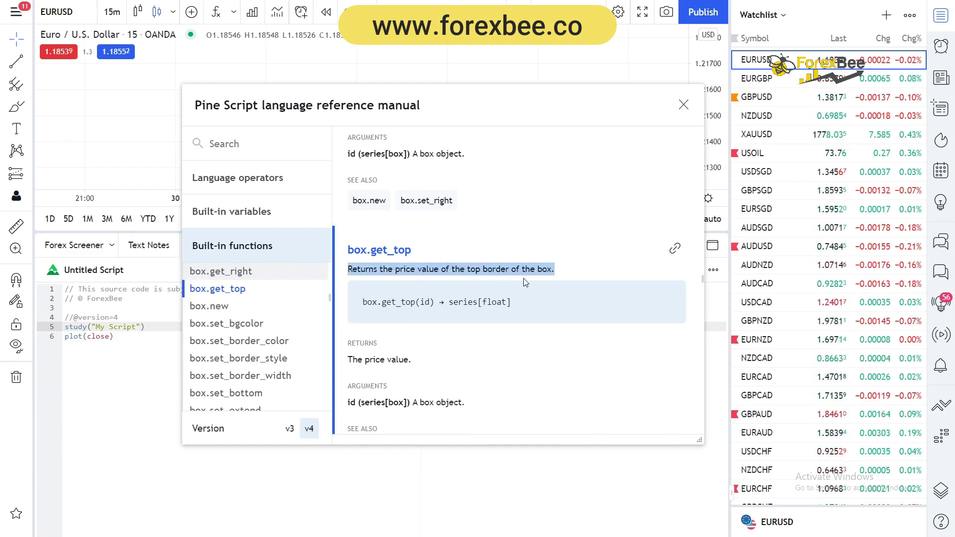
Re-expand Built-in variables and scroll the list to syminfo.root through text.align_left
{"action": "left_click", "coordinate": [257, 218]}
{"action": "scroll", "coordinate": [237, 274], "scroll_direction": "up", "scroll_amount": 5}
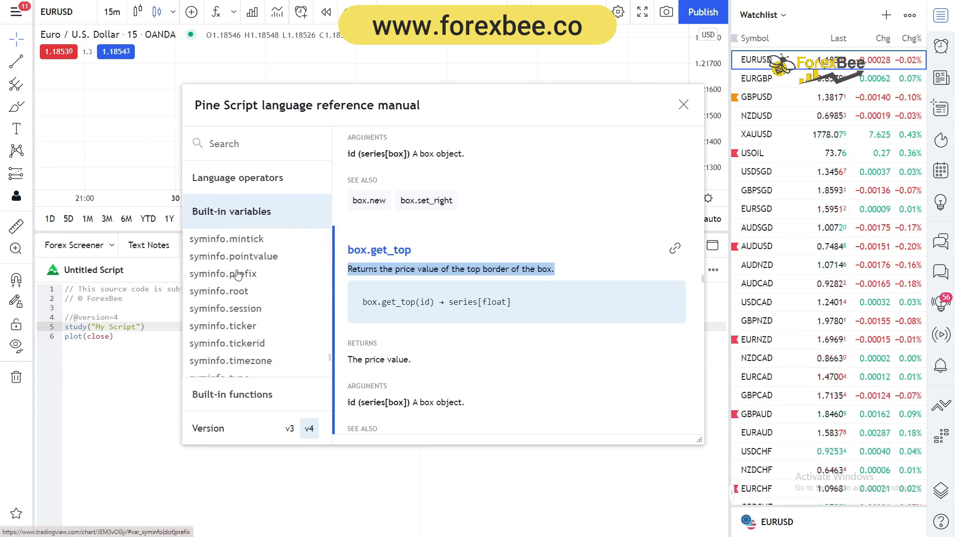
{"action": "scroll", "coordinate": [239, 274], "scroll_direction": "up", "scroll_amount": 15}
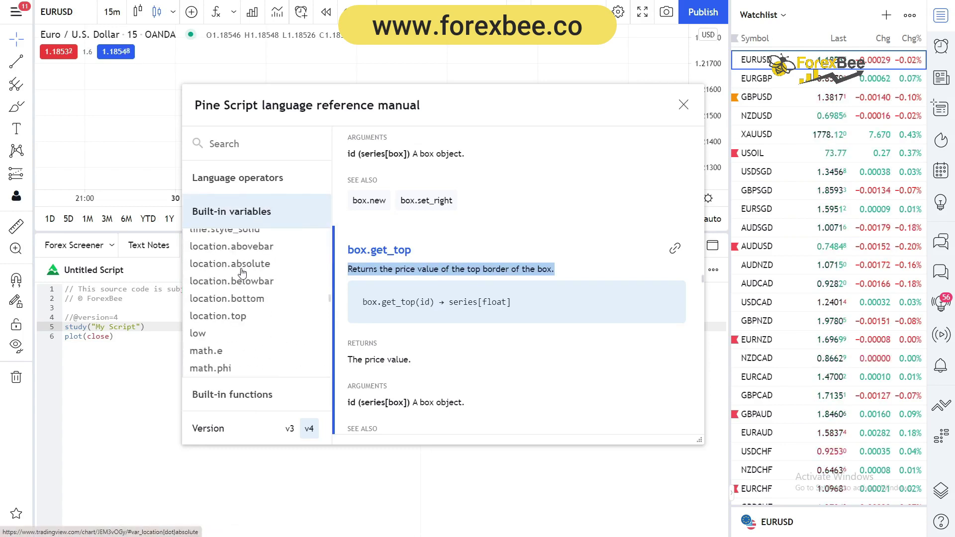
{"action": "scroll", "coordinate": [242, 273], "scroll_direction": "up", "scroll_amount": 15}
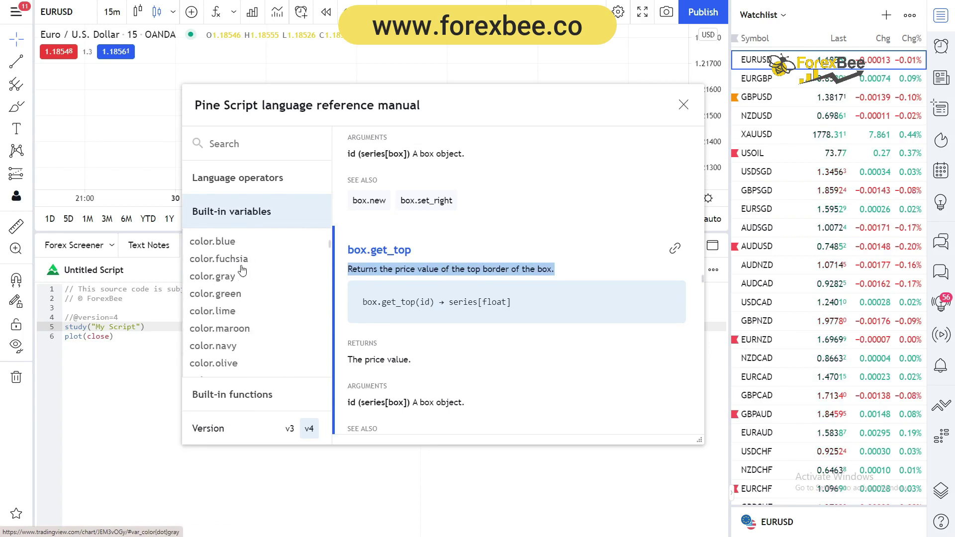
{"action": "scroll", "coordinate": [242, 273], "scroll_direction": "up", "scroll_amount": 5}
{"action": "scroll", "coordinate": [241, 271], "scroll_direction": "down", "scroll_amount": 10}
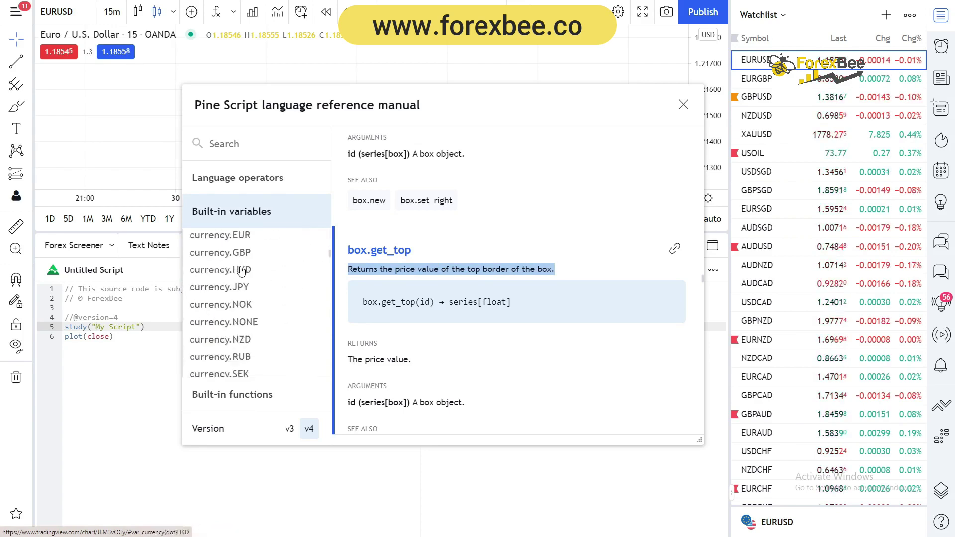
{"action": "scroll", "coordinate": [241, 272], "scroll_direction": "down", "scroll_amount": 15}
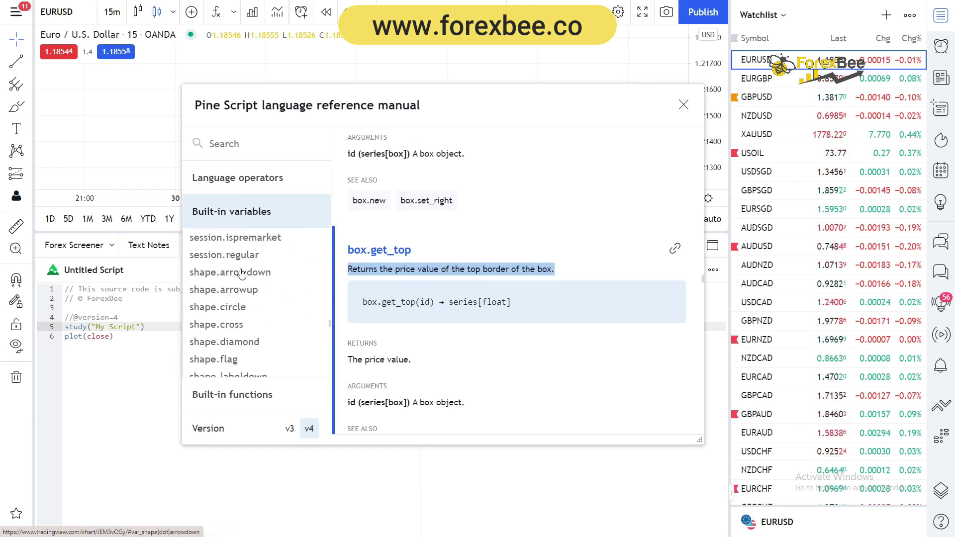
{"action": "scroll", "coordinate": [242, 273], "scroll_direction": "down", "scroll_amount": 15}
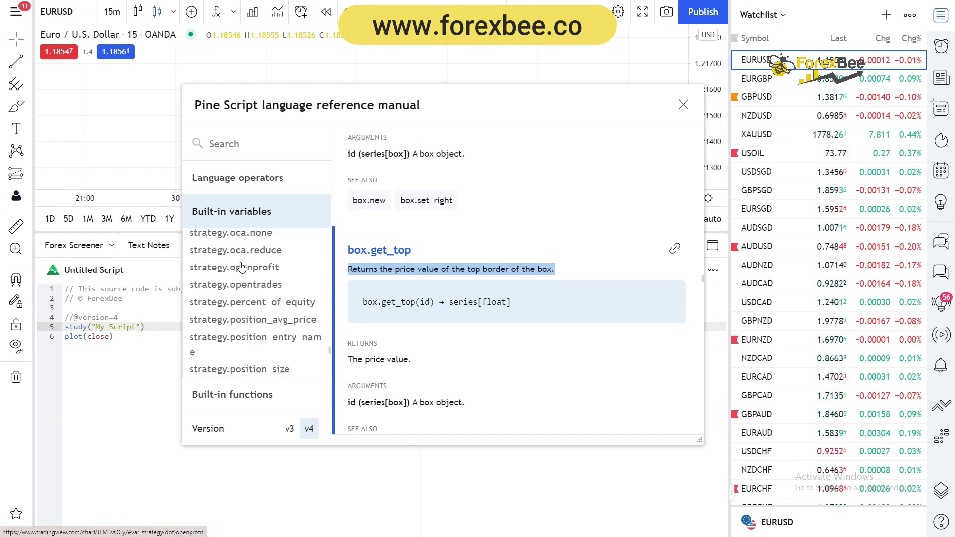
{"action": "scroll", "coordinate": [240, 268], "scroll_direction": "down", "scroll_amount": 5}
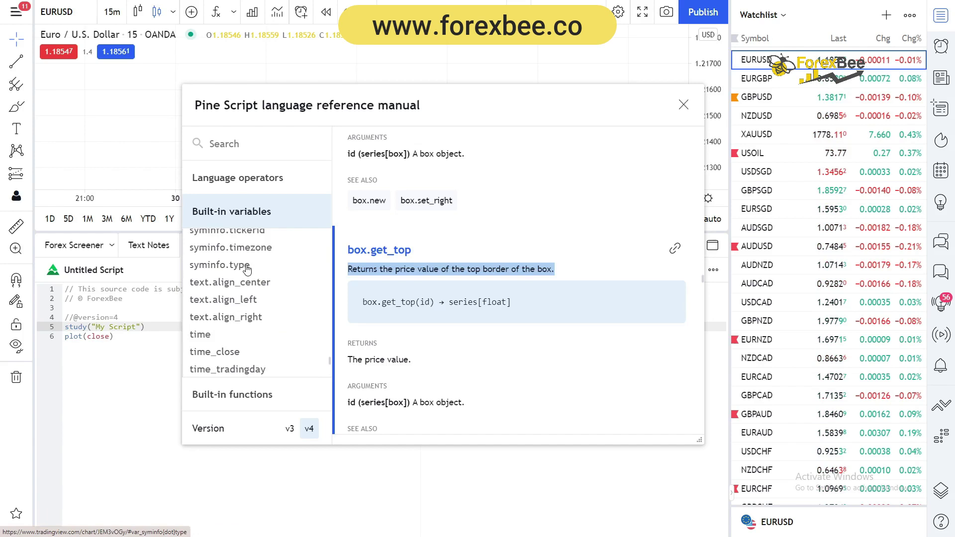
{"action": "scroll", "coordinate": [252, 267], "scroll_direction": "down", "scroll_amount": 5}
{"action": "scroll", "coordinate": [253, 270], "scroll_direction": "down", "scroll_amount": 1}
{"action": "scroll", "coordinate": [255, 272], "scroll_direction": "up", "scroll_amount": 10}
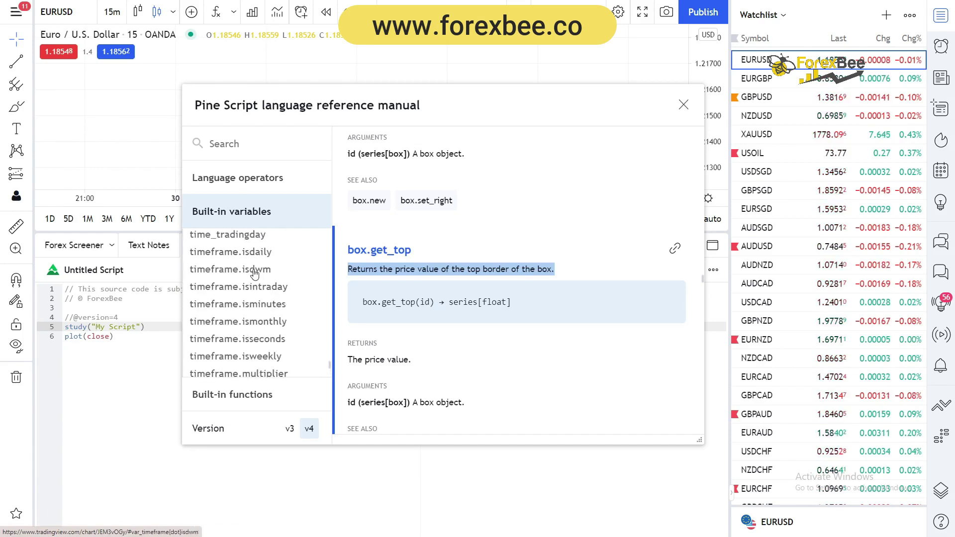
{"action": "scroll", "coordinate": [254, 275], "scroll_direction": "up", "scroll_amount": 10}
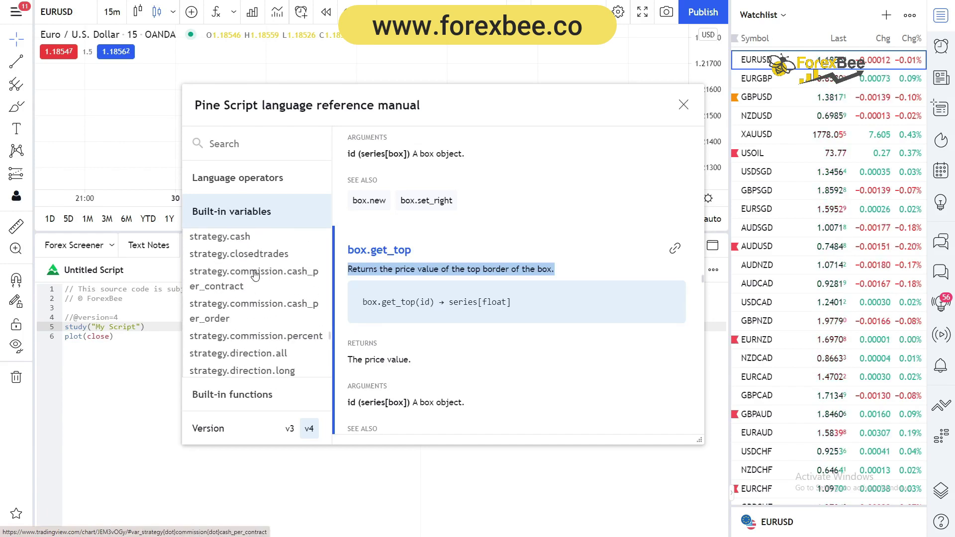
{"action": "scroll", "coordinate": [252, 272], "scroll_direction": "up", "scroll_amount": 3}
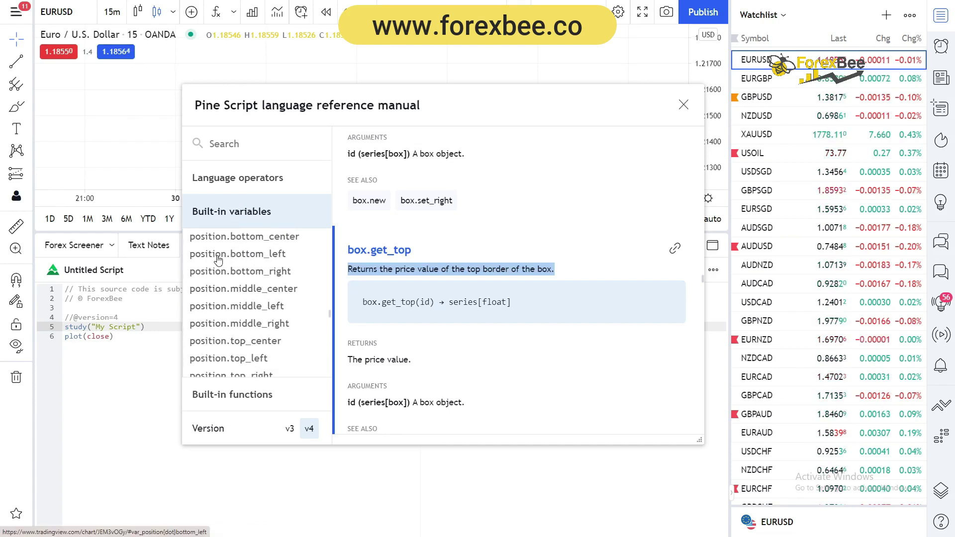
{"action": "scroll", "coordinate": [214, 258], "scroll_direction": "down", "scroll_amount": 15}
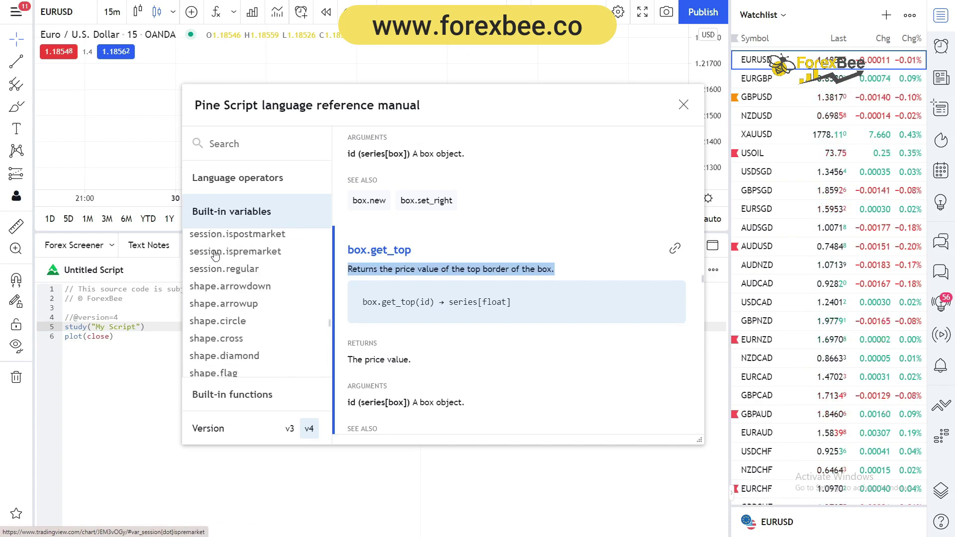
{"action": "scroll", "coordinate": [208, 258], "scroll_direction": "down", "scroll_amount": 7}
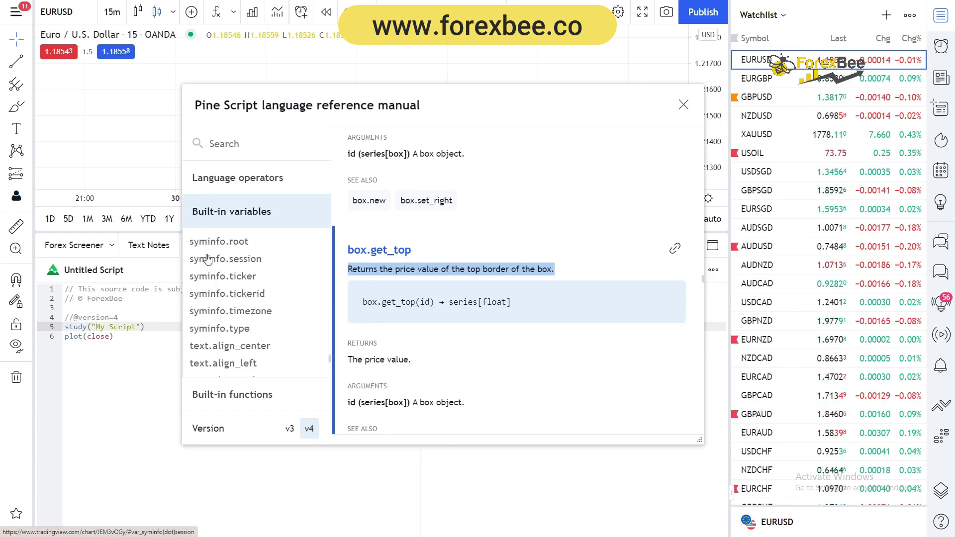
Close the reference manual, put the cursor after plot(close), and show plot's tooltip
{"action": "left_click", "coordinate": [684, 105]}
{"action": "left_click", "coordinate": [149, 338]}
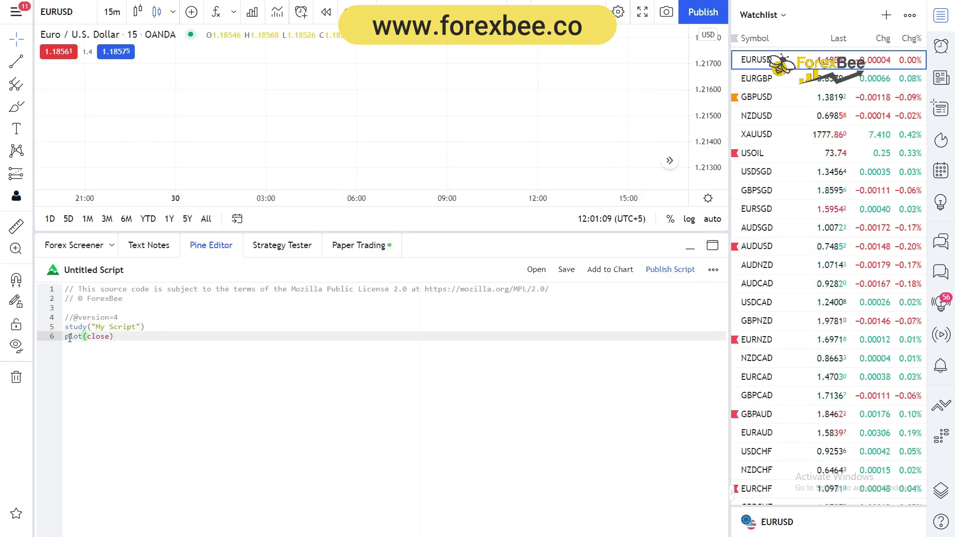
{"action": "mouse_move", "coordinate": [73, 337]}
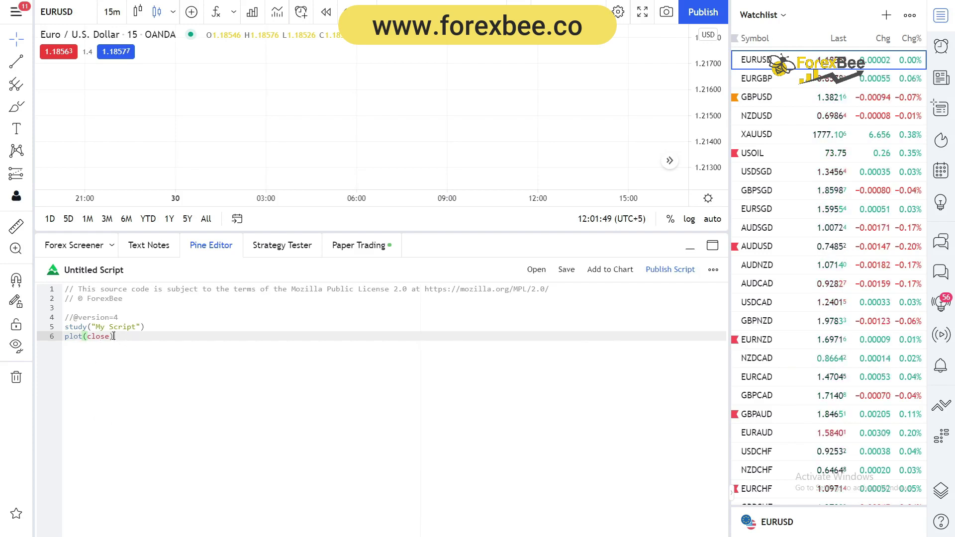
Add blank lines below plot(close) and insert color.silver on line 9 from autocomplete
{"action": "key", "text": "Return"}
{"action": "key", "text": "Return"}
{"action": "key", "text": "Return"}
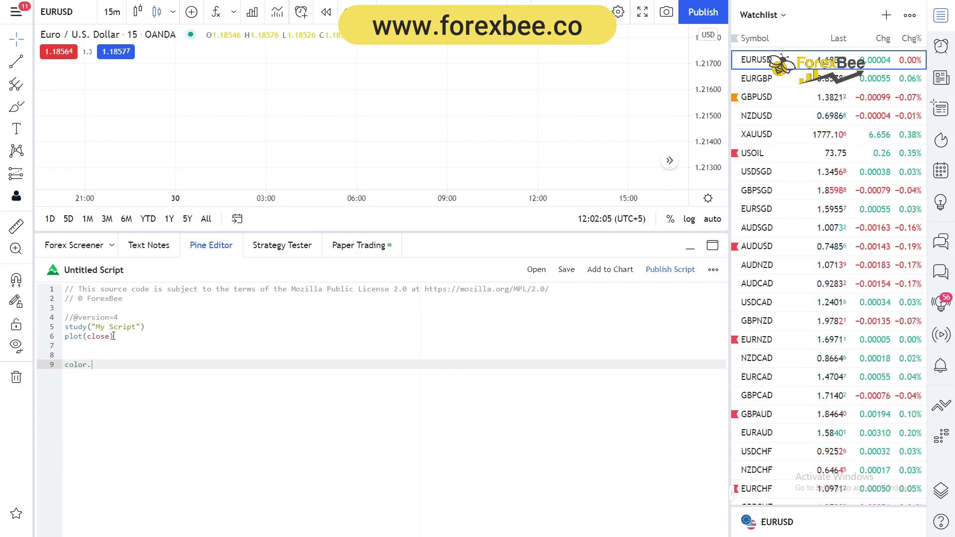
{"action": "type", "text": "."}
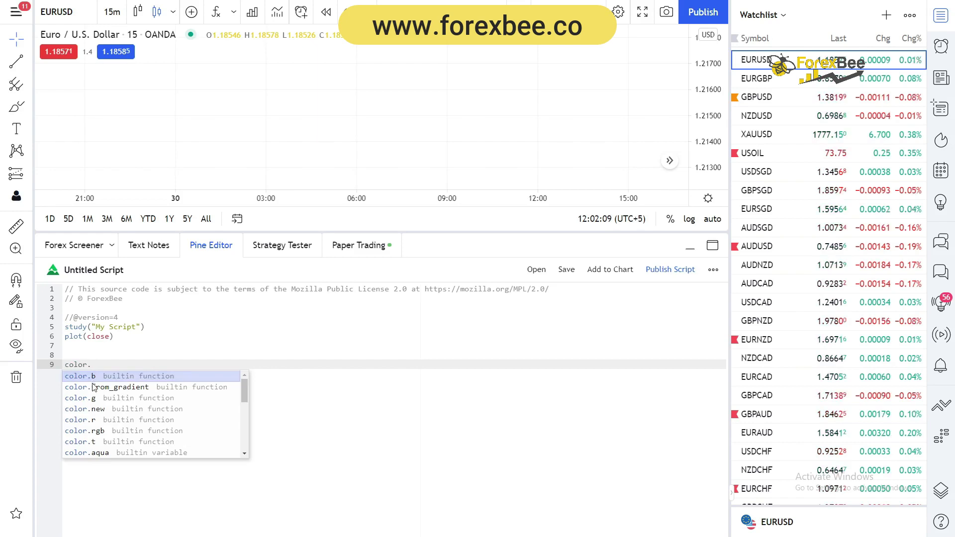
{"action": "scroll", "coordinate": [97, 398], "scroll_direction": "down", "scroll_amount": 5}
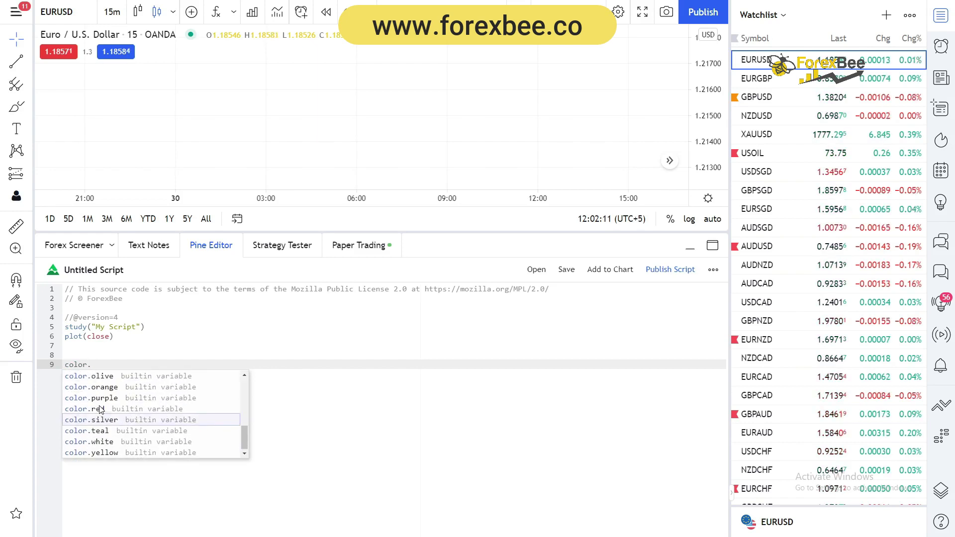
{"action": "scroll", "coordinate": [99, 409], "scroll_direction": "up", "scroll_amount": 3}
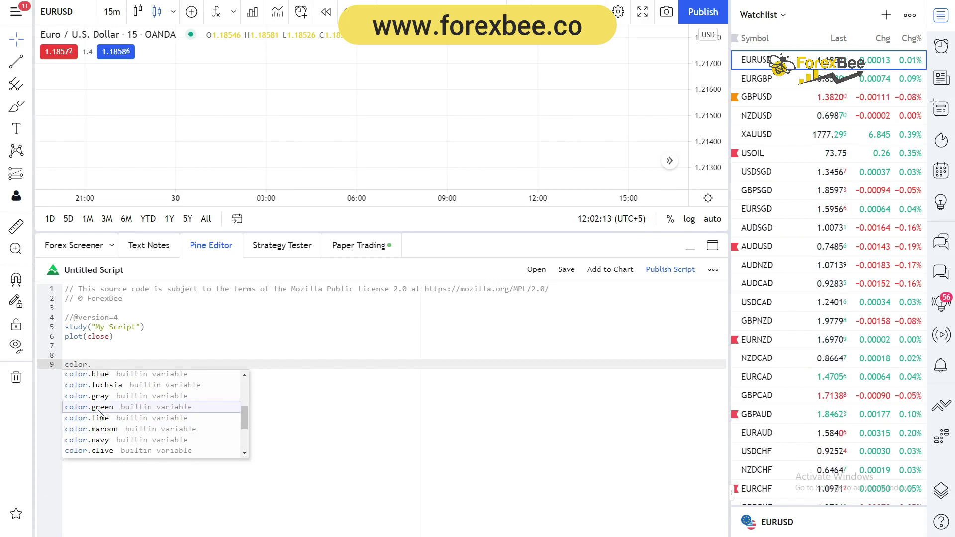
{"action": "scroll", "coordinate": [97, 395], "scroll_direction": "down", "scroll_amount": 3}
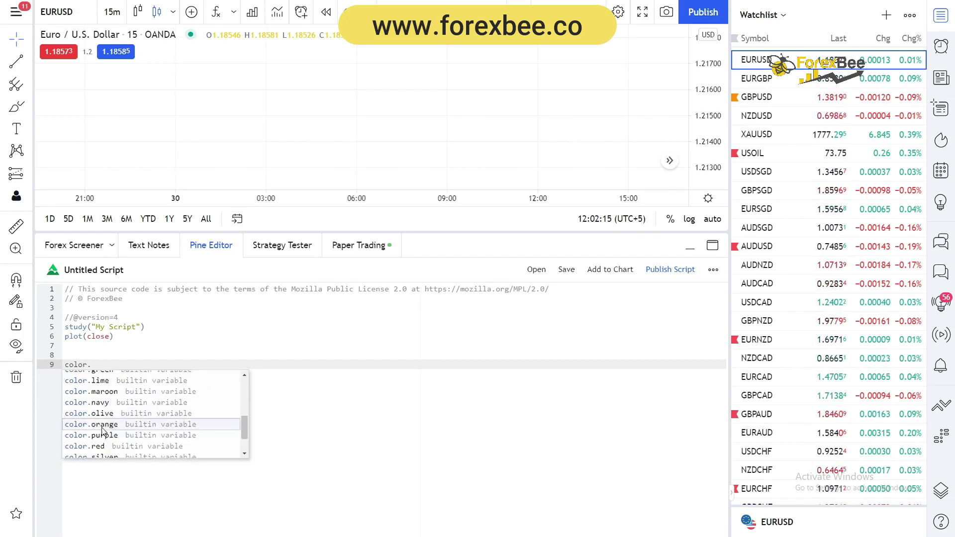
{"action": "scroll", "coordinate": [103, 431], "scroll_direction": "up", "scroll_amount": 5}
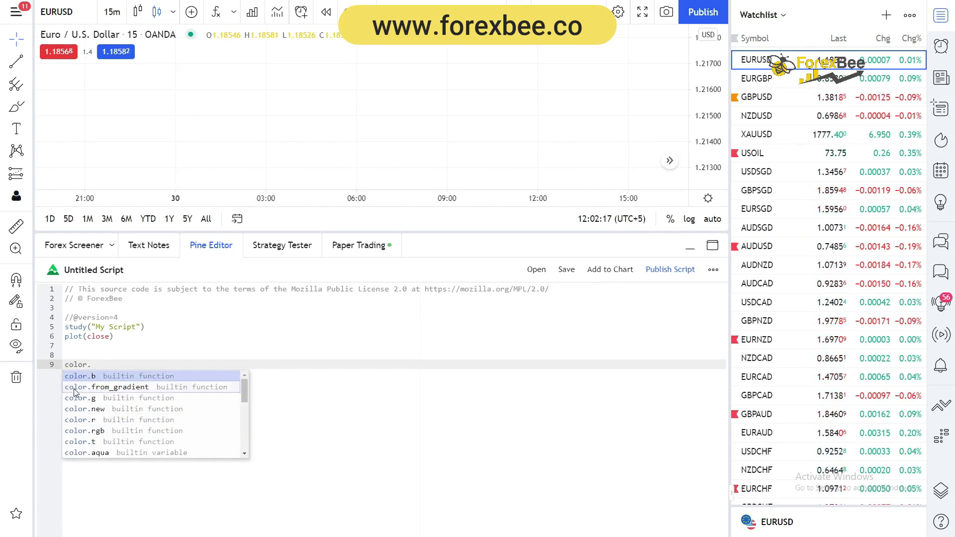
{"action": "scroll", "coordinate": [112, 446], "scroll_direction": "down", "scroll_amount": 3}
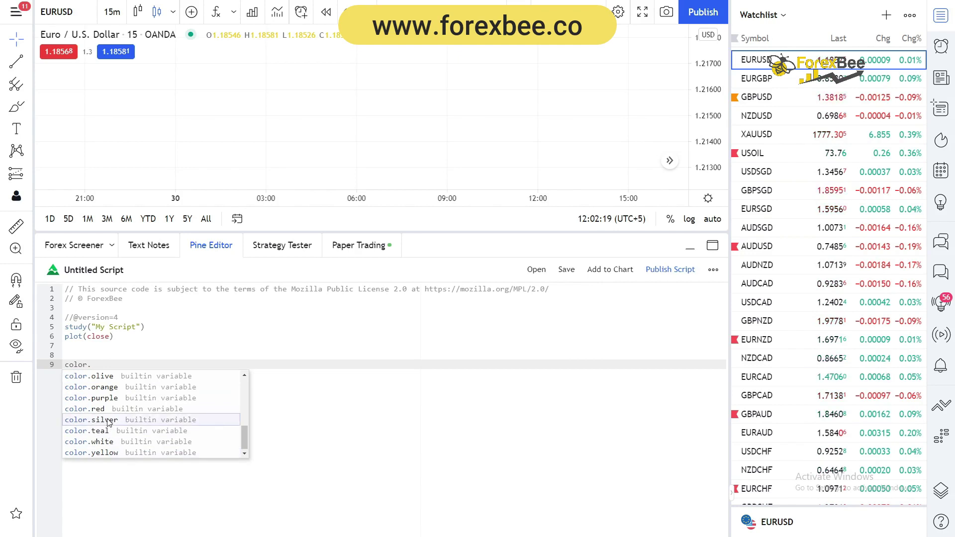
{"action": "left_click", "coordinate": [109, 421]}
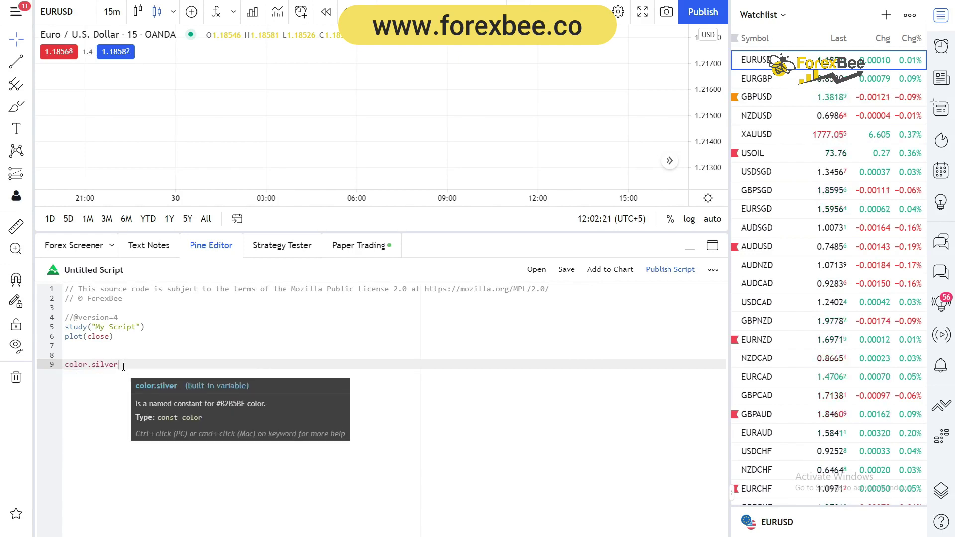
Add blank lines below color.silver, type plot. and browse the plot style suggestions
{"action": "key", "text": "Return"}
{"action": "key", "text": "Return"}
{"action": "key", "text": "Return"}
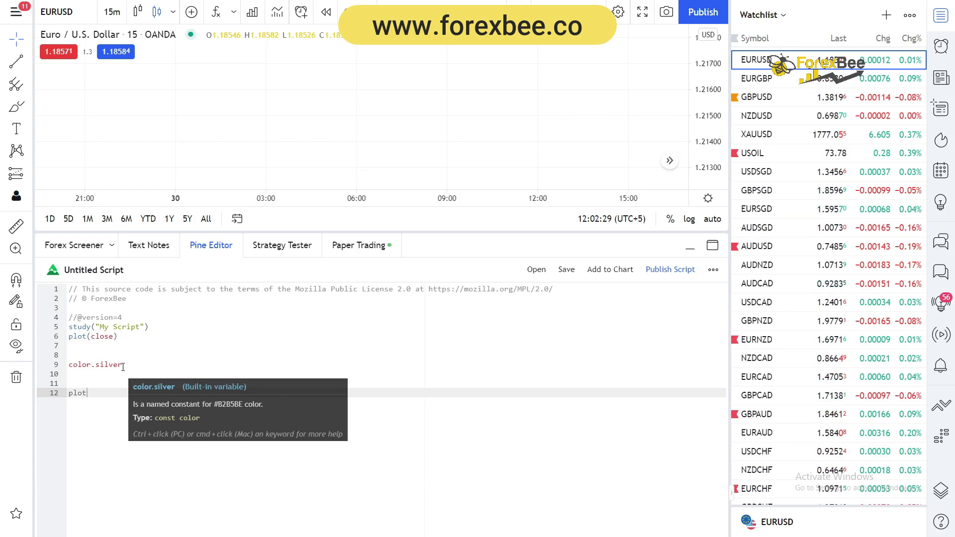
{"action": "type", "text": "plot."}
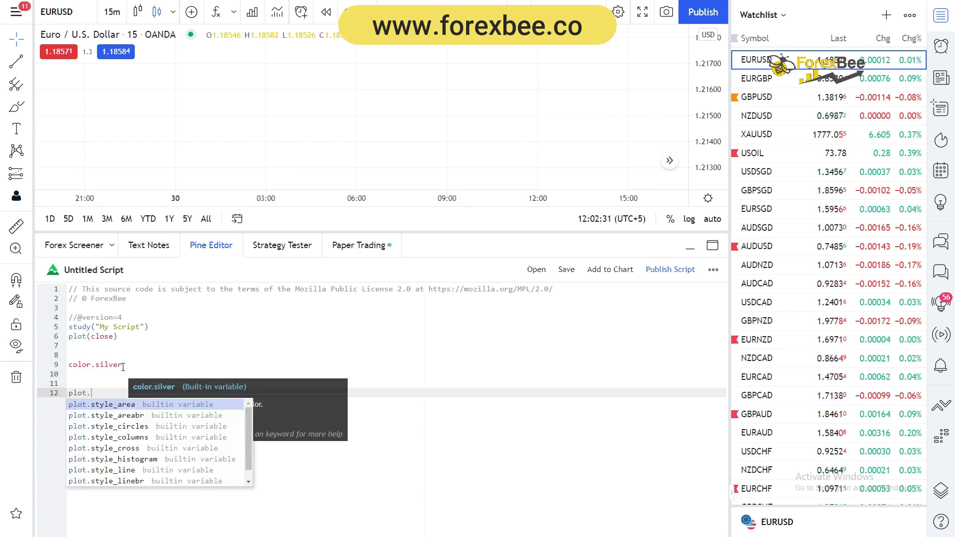
{"action": "key", "text": "Down"}
{"action": "key", "text": "Down"}
{"action": "key", "text": "Down"}
{"action": "key", "text": "Down"}
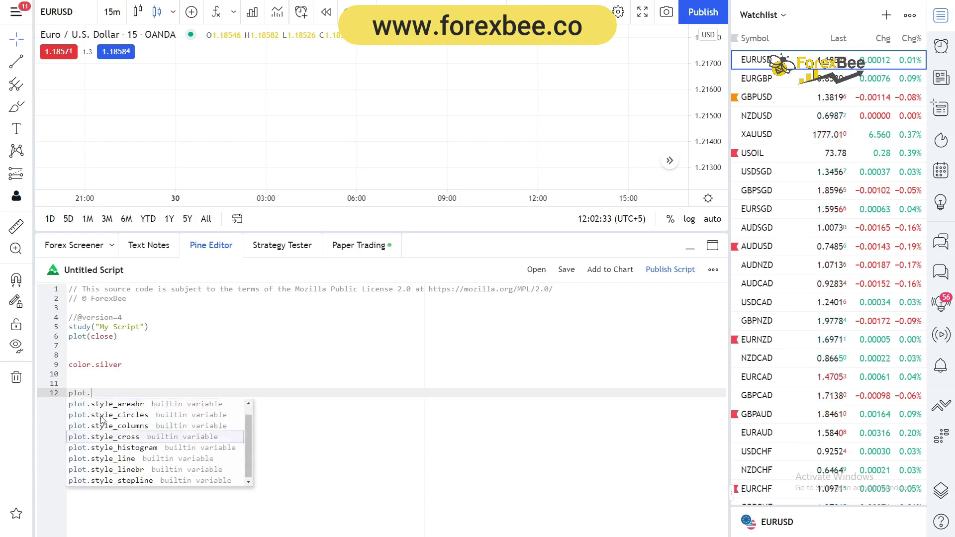
{"action": "key", "text": "Up"}
{"action": "key", "text": "Up"}
{"action": "key", "text": "Up"}
{"action": "key", "text": "Up"}
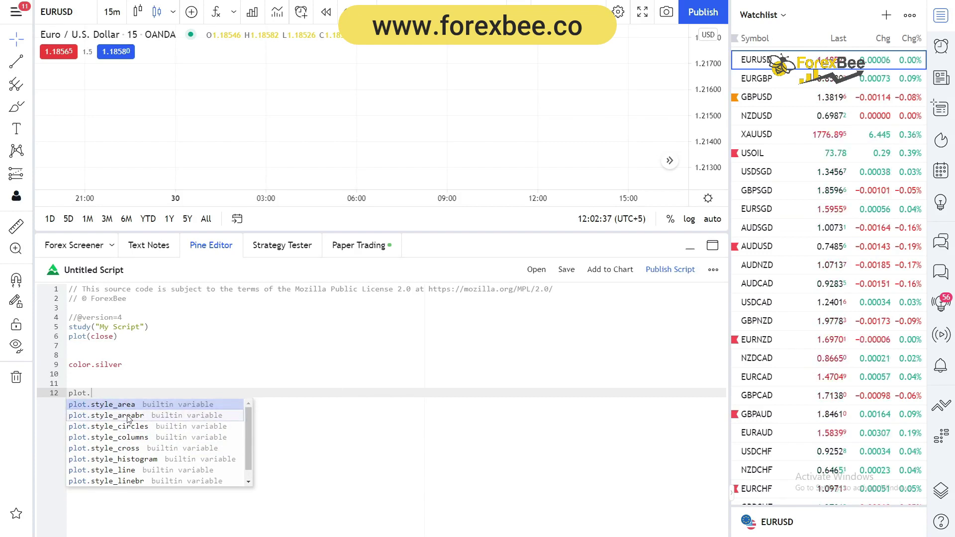
{"action": "scroll", "coordinate": [128, 419], "scroll_direction": "down", "scroll_amount": 1}
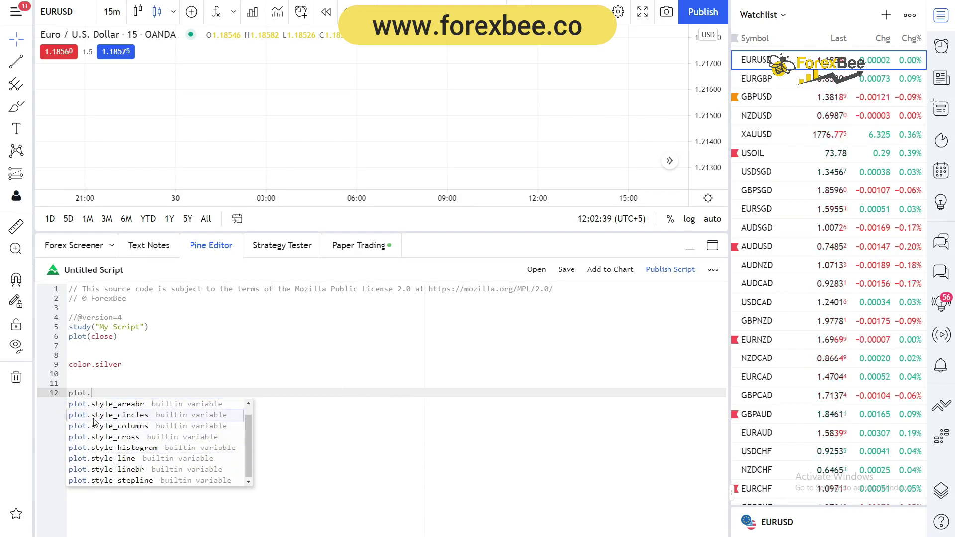
{"action": "scroll", "coordinate": [94, 421], "scroll_direction": "up", "scroll_amount": 1}
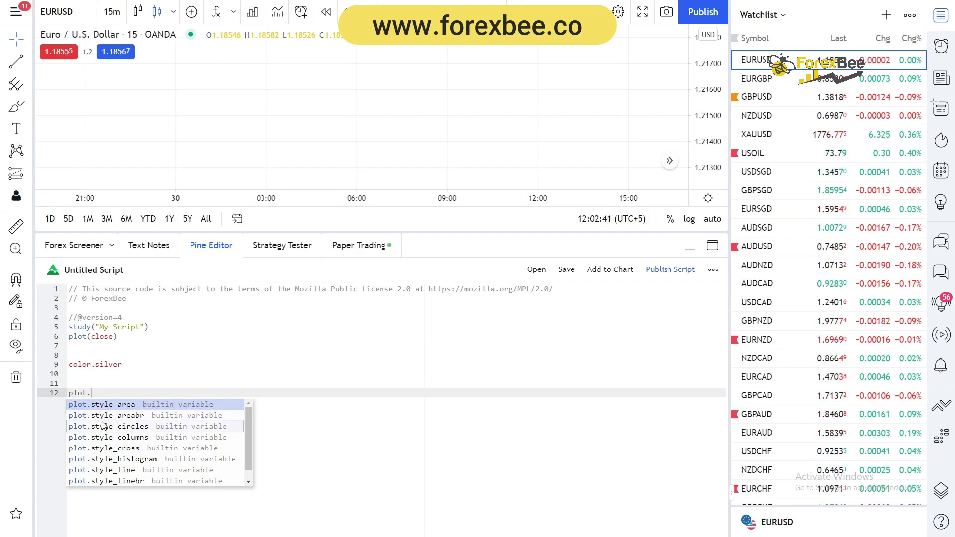
{"action": "scroll", "coordinate": [110, 431], "scroll_direction": "down", "scroll_amount": 1}
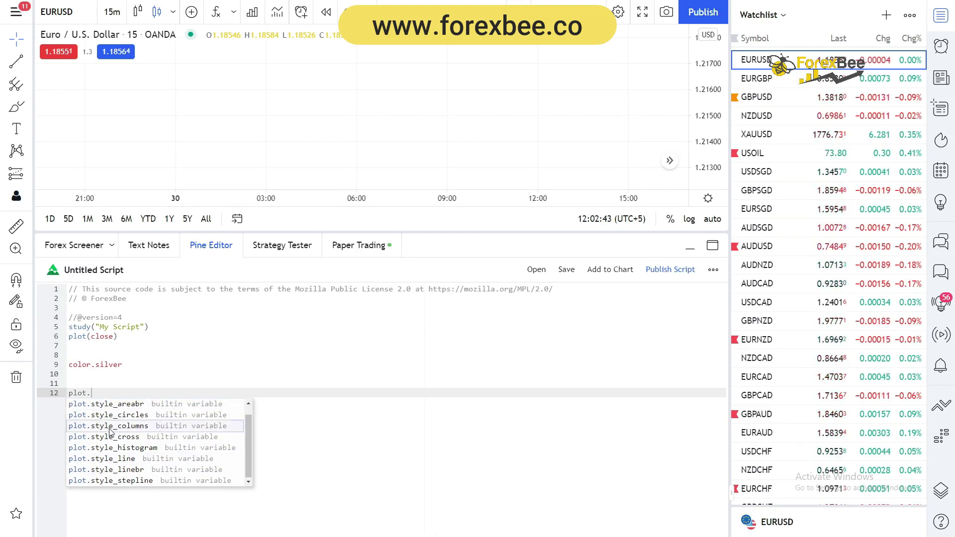
{"action": "scroll", "coordinate": [105, 425], "scroll_direction": "up", "scroll_amount": 1}
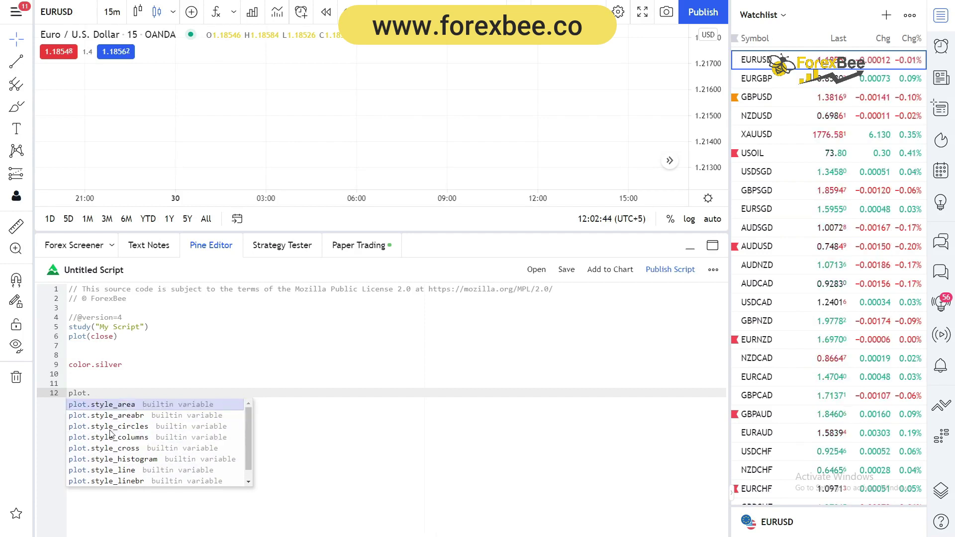
Complete line 12 as plot.style_columns from the autocomplete list
{"action": "left_click", "coordinate": [88, 392]}
{"action": "type", "text": "."}
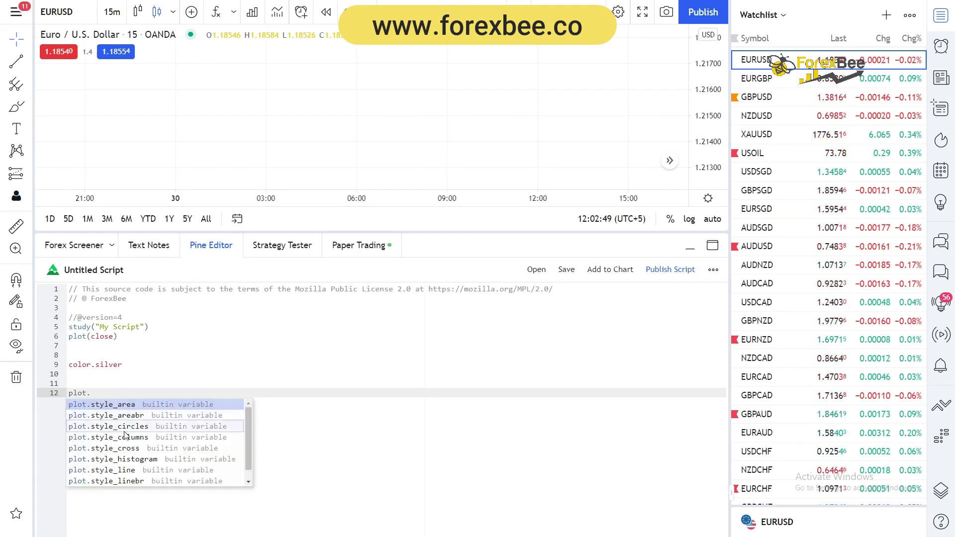
{"action": "scroll", "coordinate": [125, 440], "scroll_direction": "down", "scroll_amount": 1}
{"action": "scroll", "coordinate": [128, 448], "scroll_direction": "up", "scroll_amount": 1}
{"action": "left_click", "coordinate": [128, 437]}
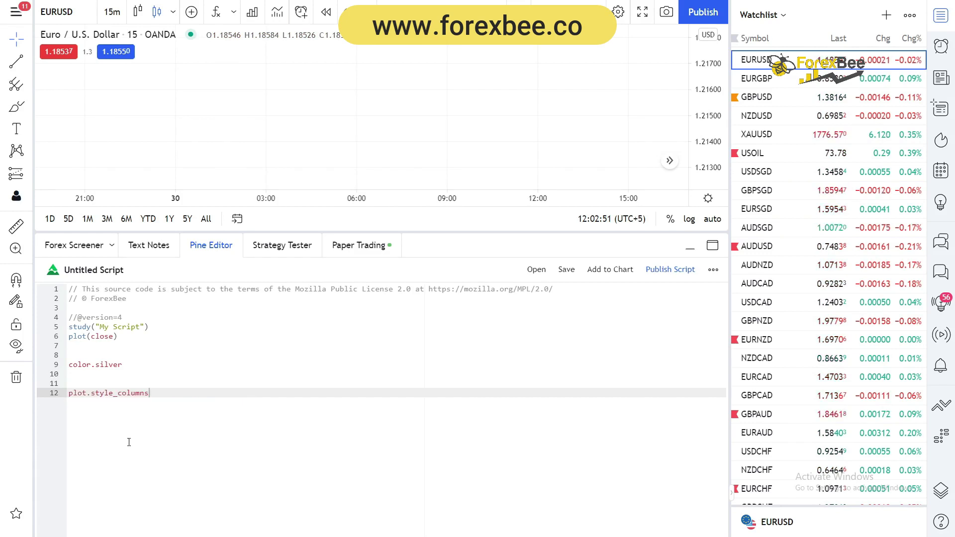